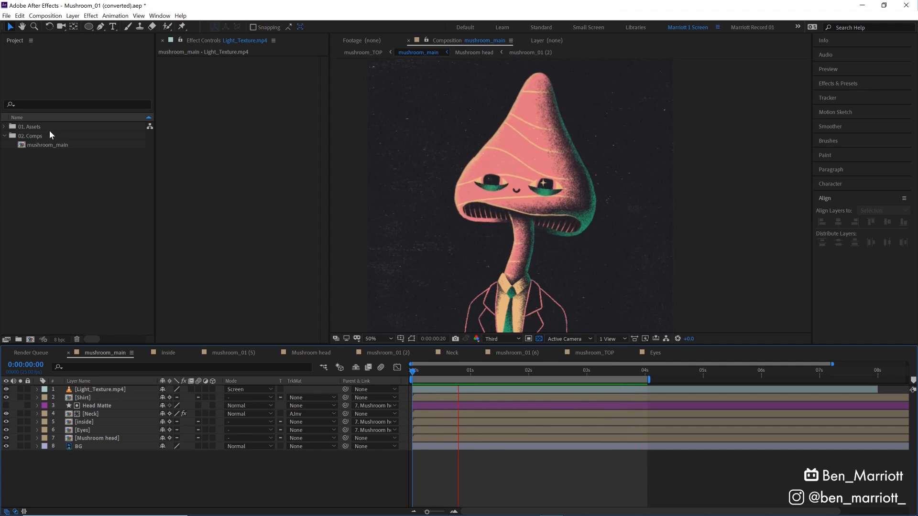
# - Stop the playback and create a new composition from the mushroom_main comp in the project
pyautogui.press('space')
pyautogui.click(56, 146)
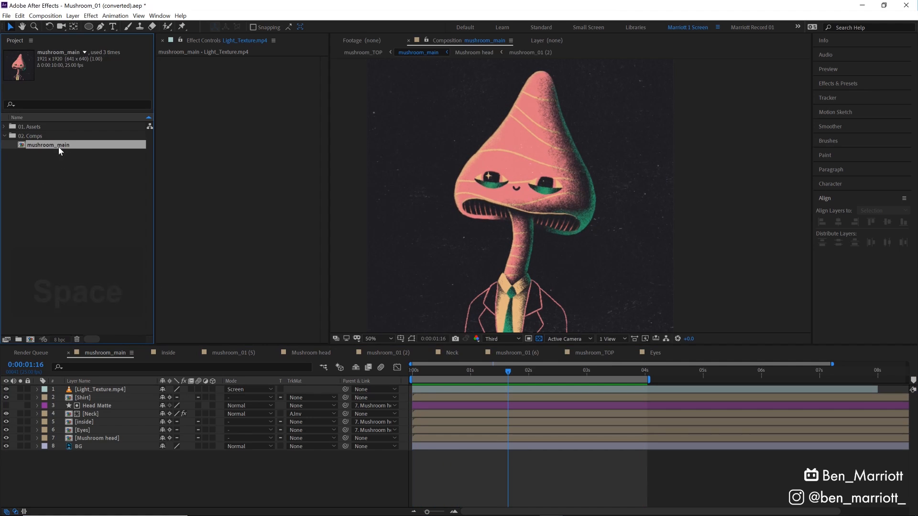
pyautogui.moveTo(55, 146); pyautogui.dragTo(31, 340)
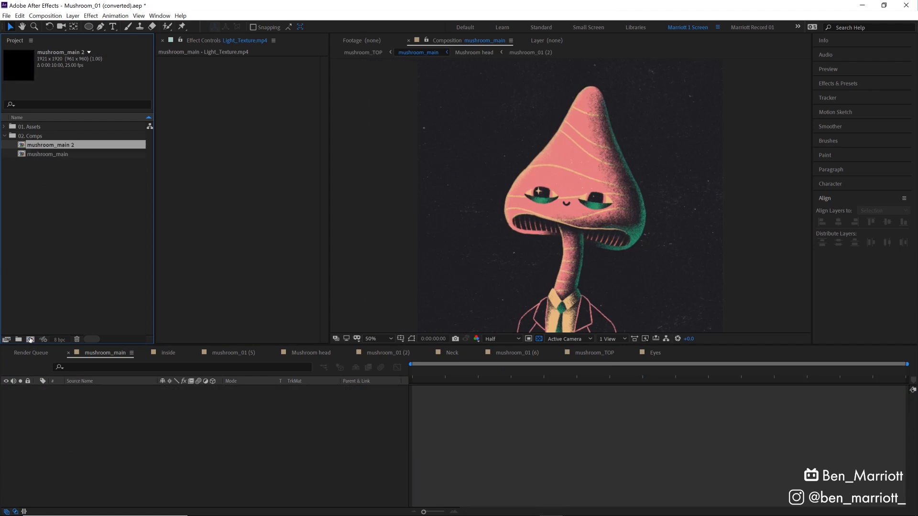
# - Rename the new composition as mushroom_TOP
pyautogui.press('Return')
pyautogui.press('BackSpace')
pyautogui.press('BackSpace')
pyautogui.press('BackSpace')
pyautogui.press('BackSpace')
pyautogui.press('BackSpace')
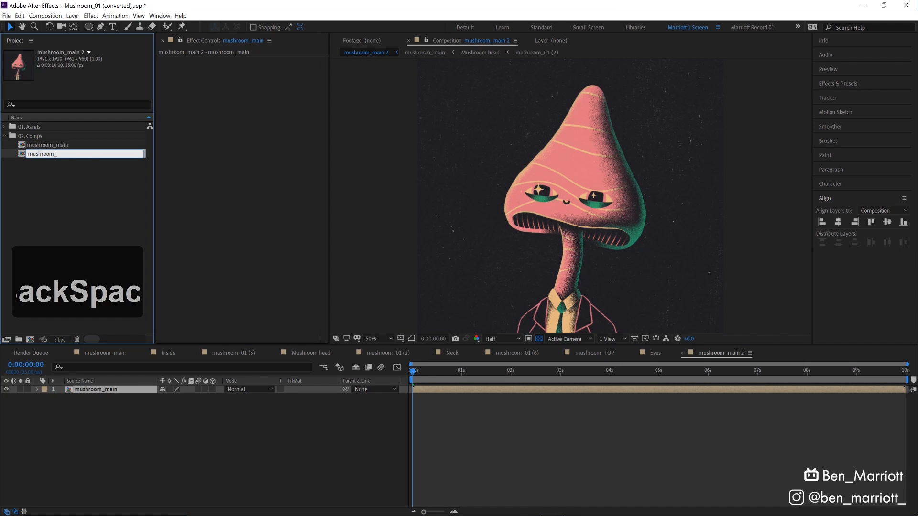
pyautogui.write('TOP')
pyautogui.press('Return')
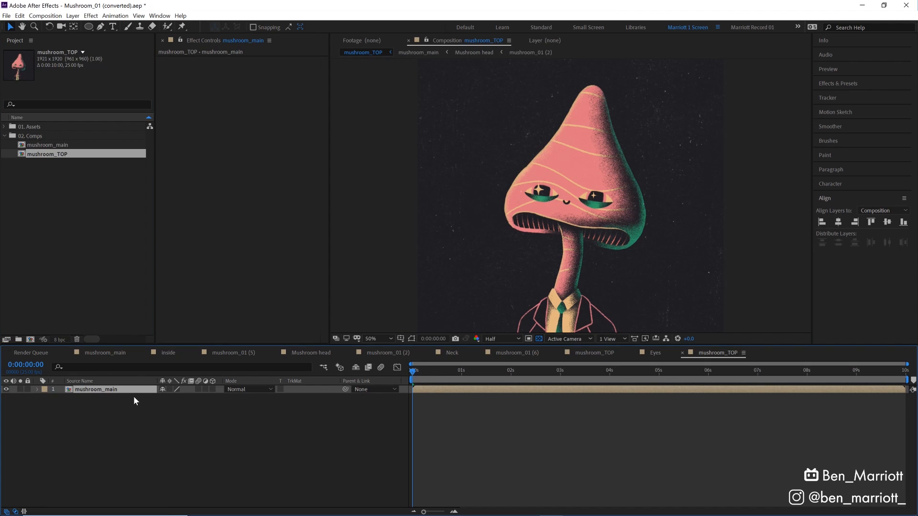
# - Search the effects for "shift" and apply Shift Channels to the mushroom_main layer
pyautogui.click(132, 395)
pyautogui.click(127, 392)
pyautogui.hotkey('ctrl', '5')
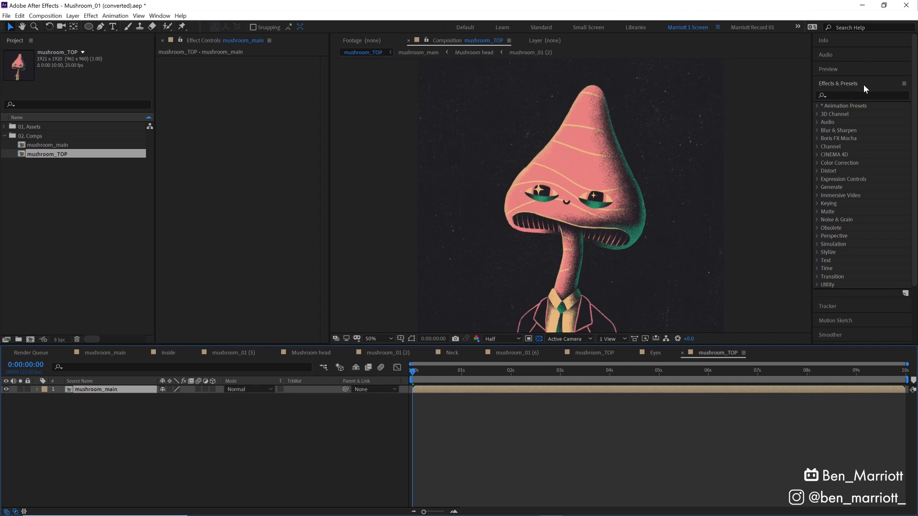
pyautogui.write('shift')
pyautogui.moveTo(855, 113); pyautogui.dragTo(212, 78)
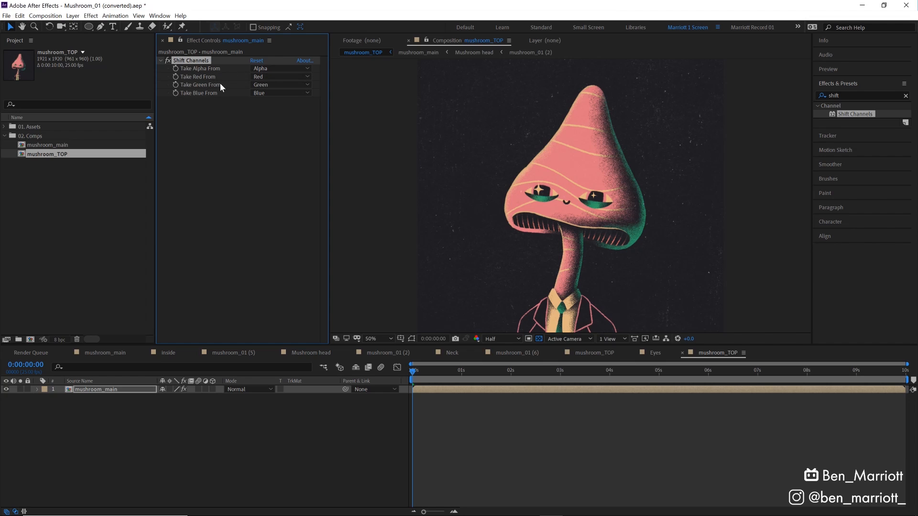
# - Isolate the layer's red channel by setting Take Green From and Take Blue From to Full Off
pyautogui.click(275, 86)
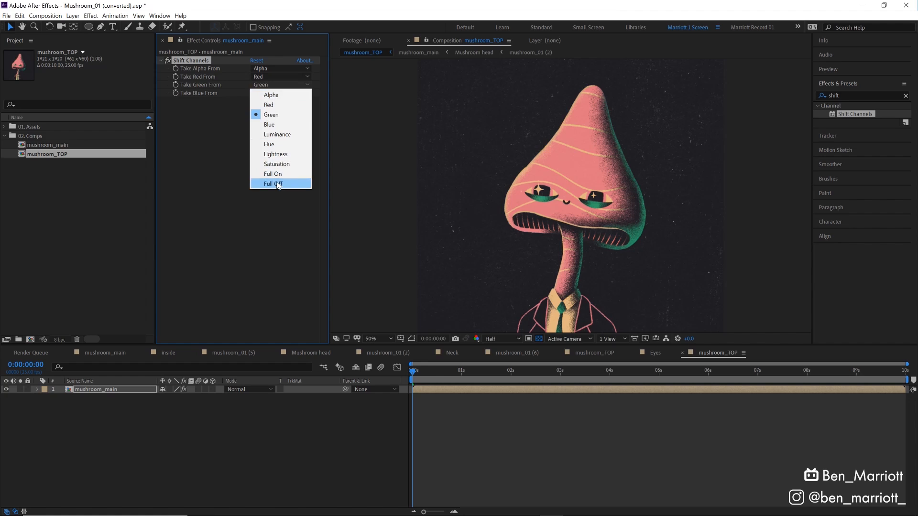
pyautogui.click(273, 183)
pyautogui.click(264, 93)
pyautogui.click(274, 190)
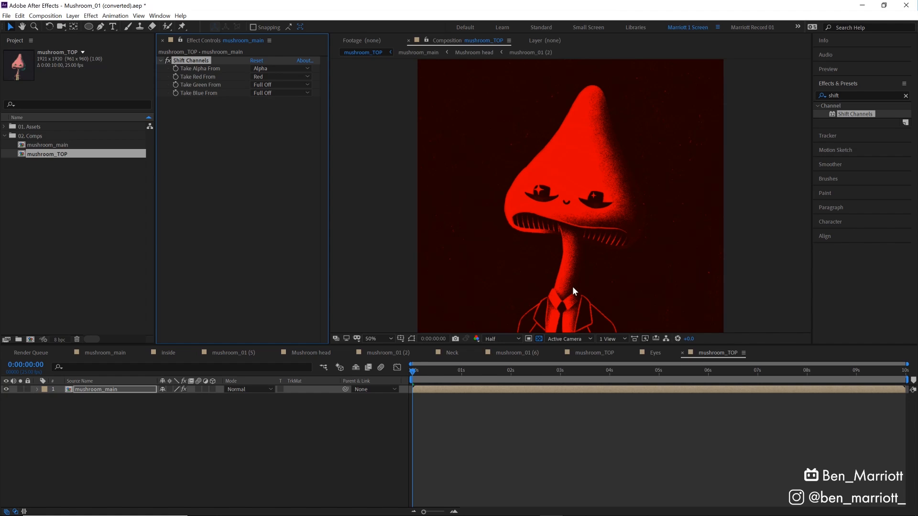
# - Duplicate the red-channel mushroom_main layer twice to get three copies
pyautogui.click(446, 399)
pyautogui.press('BackSpace')
pyautogui.click(442, 391)
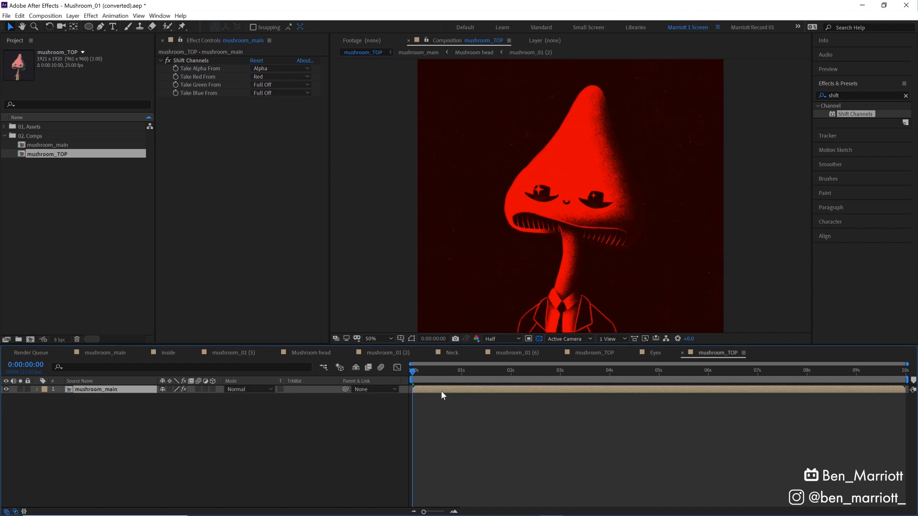
pyautogui.hotkey('ctrl', 'd')
pyautogui.hotkey('ctrl', 'd')
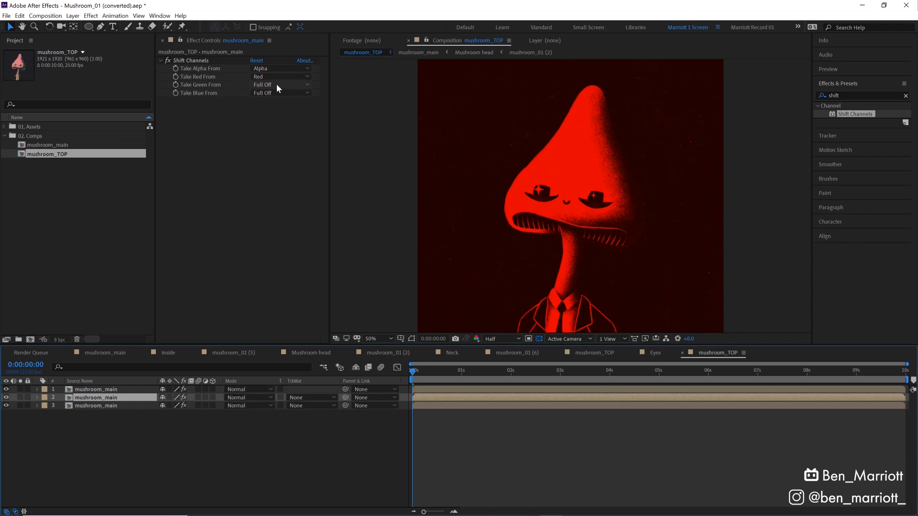
# - On the middle layer's Shift Channels effect, set Take Red From to Full Off and Take Green From to Green
pyautogui.click(264, 77)
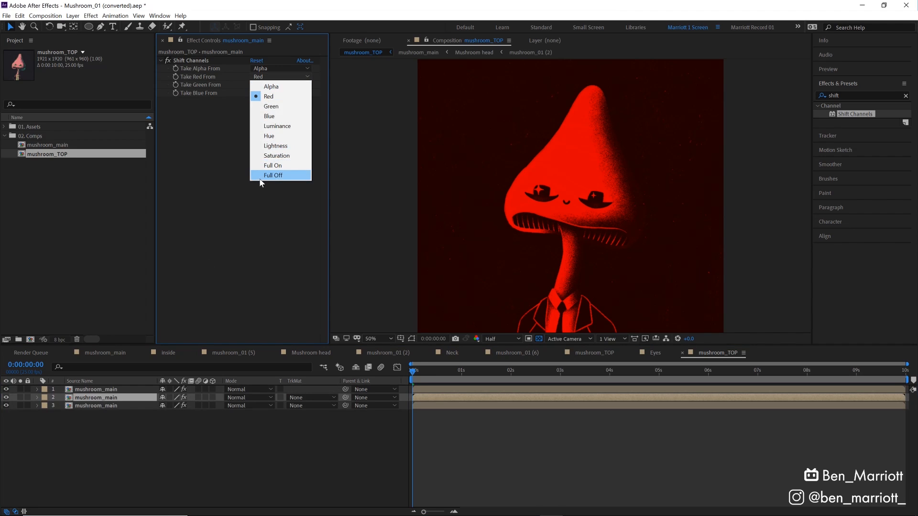
pyautogui.click(261, 178)
pyautogui.click(268, 85)
pyautogui.click(272, 111)
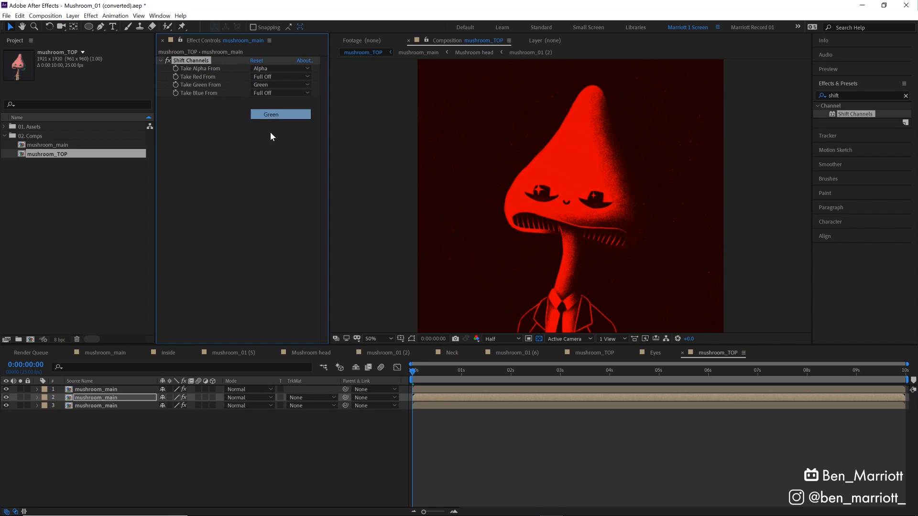
# - On the top layer's Shift Channels effect, set Take Red From to Full Off and Take Blue From to Blue
pyautogui.click(96, 389)
pyautogui.click(261, 76)
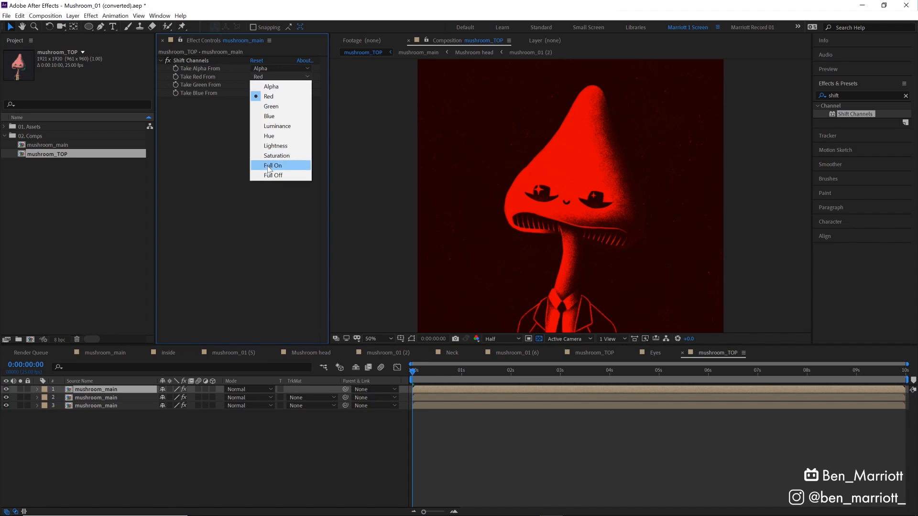
pyautogui.click(273, 175)
pyautogui.click(264, 93)
pyautogui.click(269, 132)
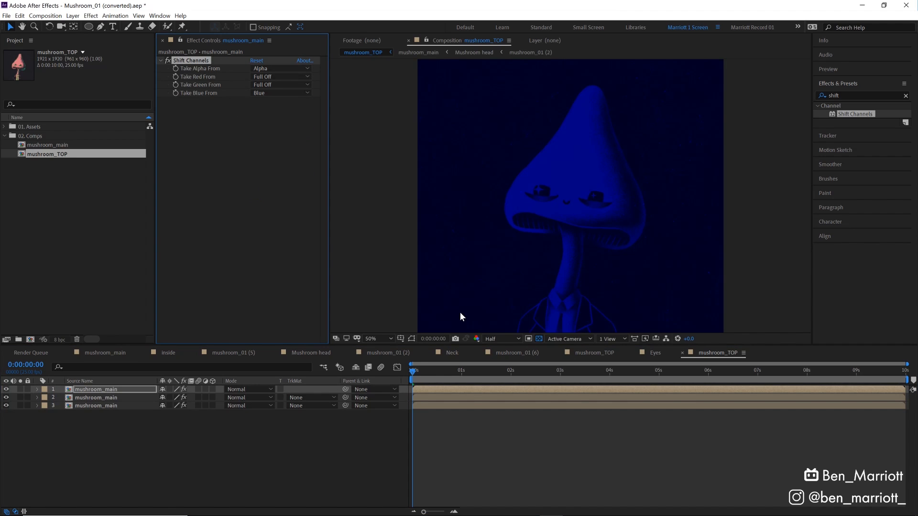
# - Set the blending mode of the upper two mushroom_main layers to Add
pyautogui.click(123, 391)
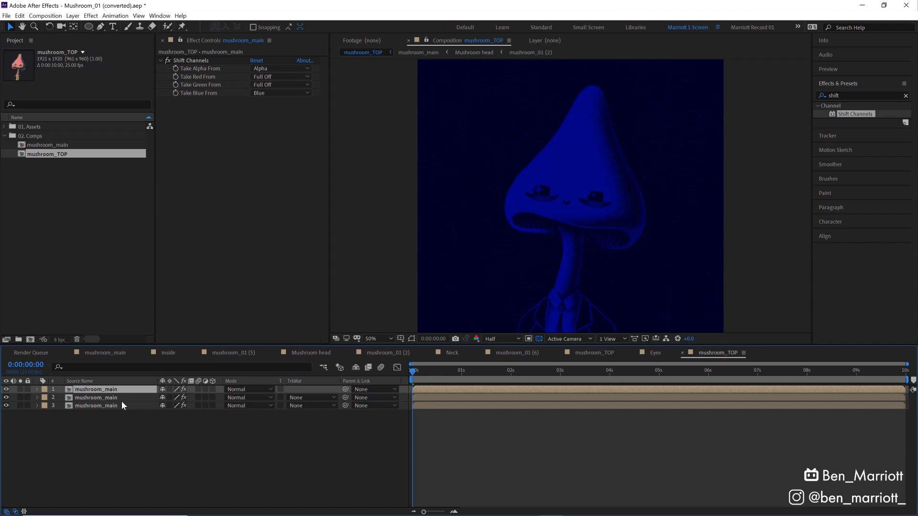
pyautogui.click(144, 414)
pyautogui.click(122, 390)
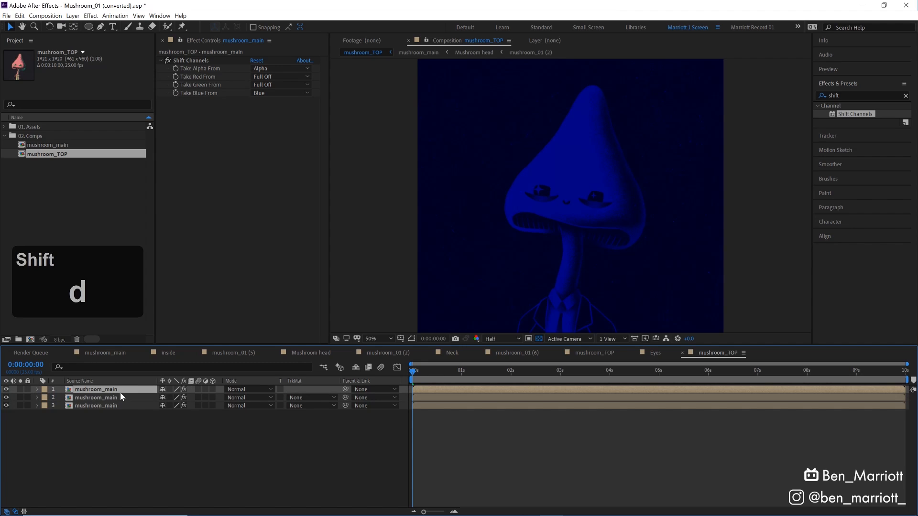
pyautogui.keyDown('shift'); pyautogui.click(121, 397); pyautogui.keyUp('shift')
pyautogui.click(263, 397)
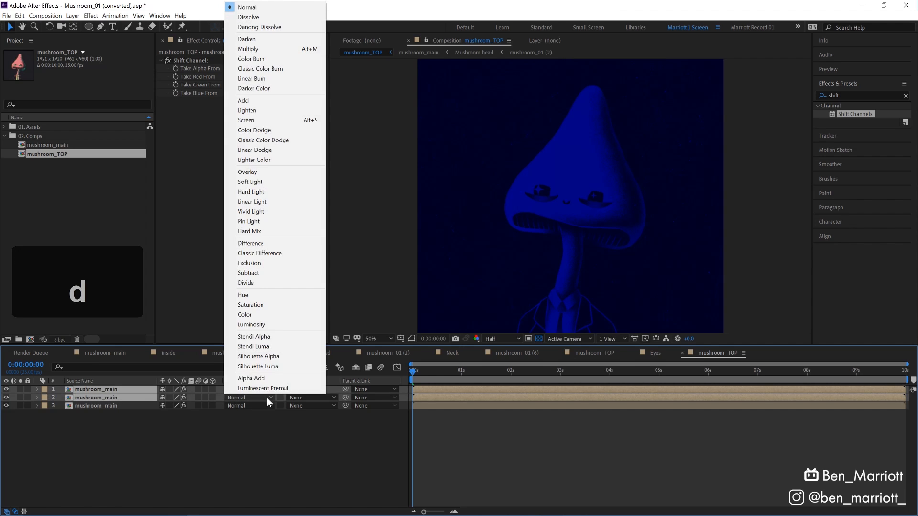
pyautogui.click(274, 98)
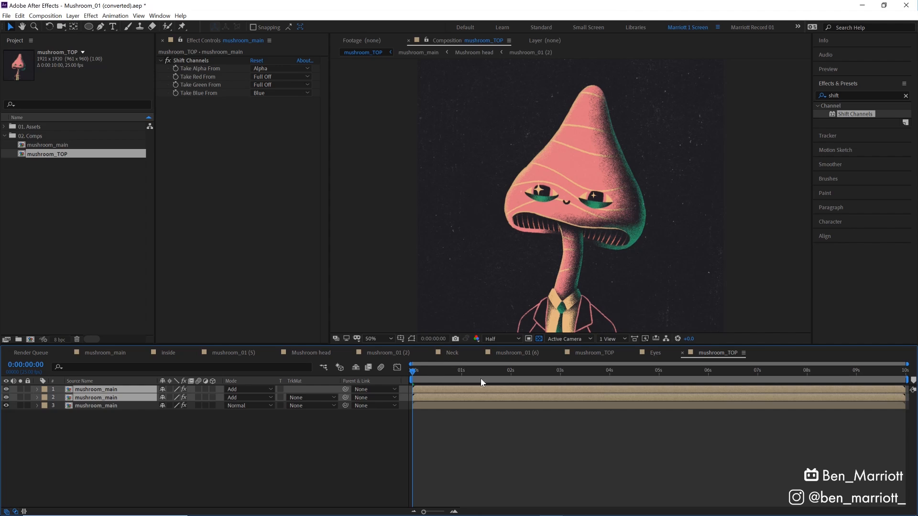
# - Try offsetting the top blue-channel layer up and to the right of the other two channels
pyautogui.click(438, 388)
pyautogui.moveTo(547, 227); pyautogui.dragTo(579, 216)
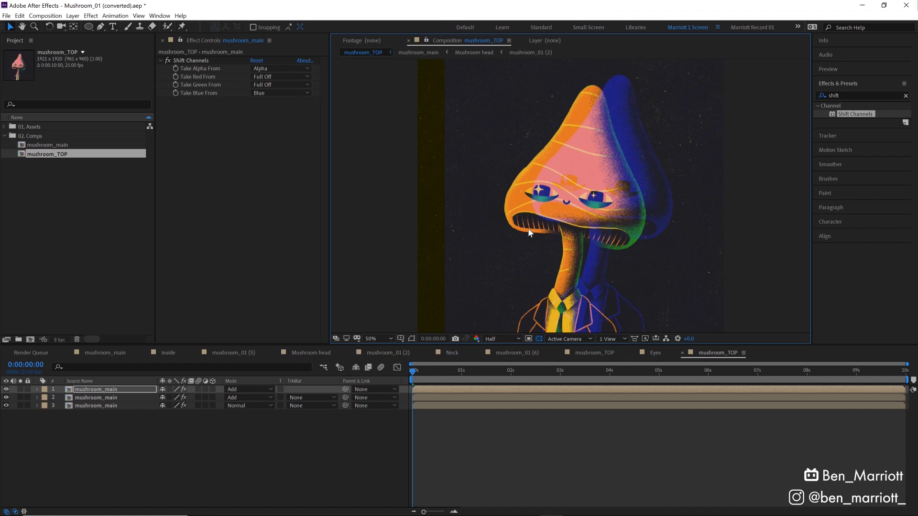
pyautogui.press('space')
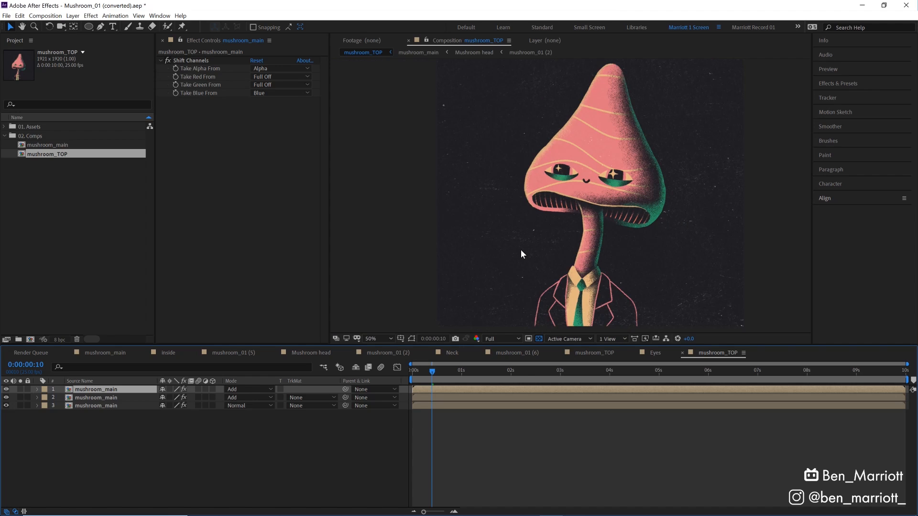
# - Nudge the blue-channel layer slightly left and the green-channel layer slightly right to create subtle colour fringing
pyautogui.scroll(6, 501, 225)
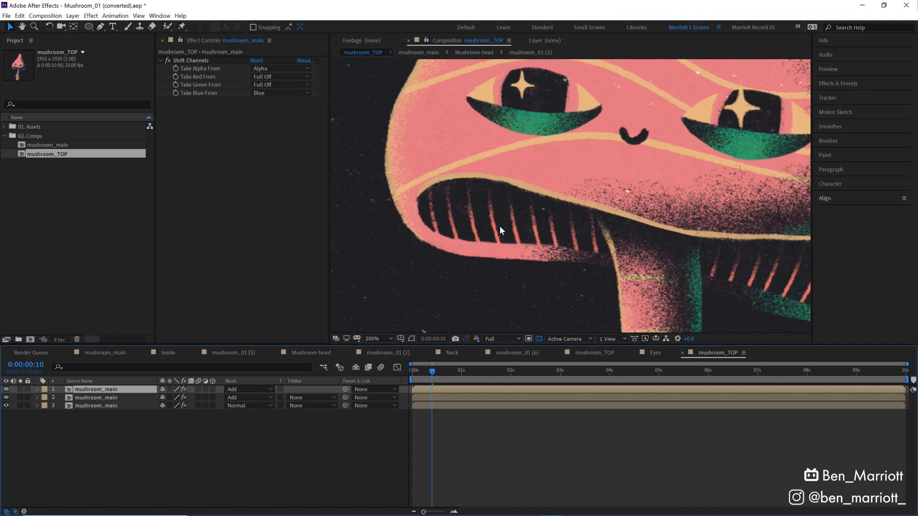
pyautogui.hotkey('ctrl', 'shift', 'a')
pyautogui.click(435, 391)
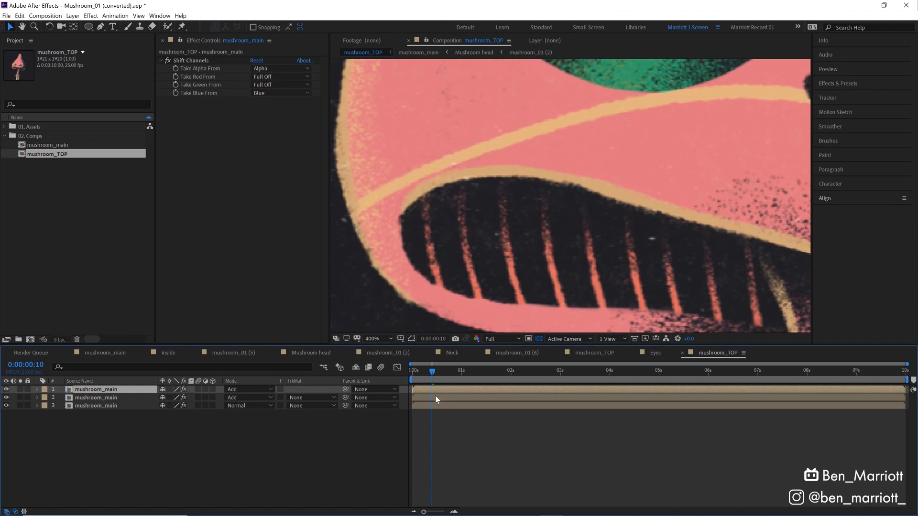
pyautogui.press('Left')
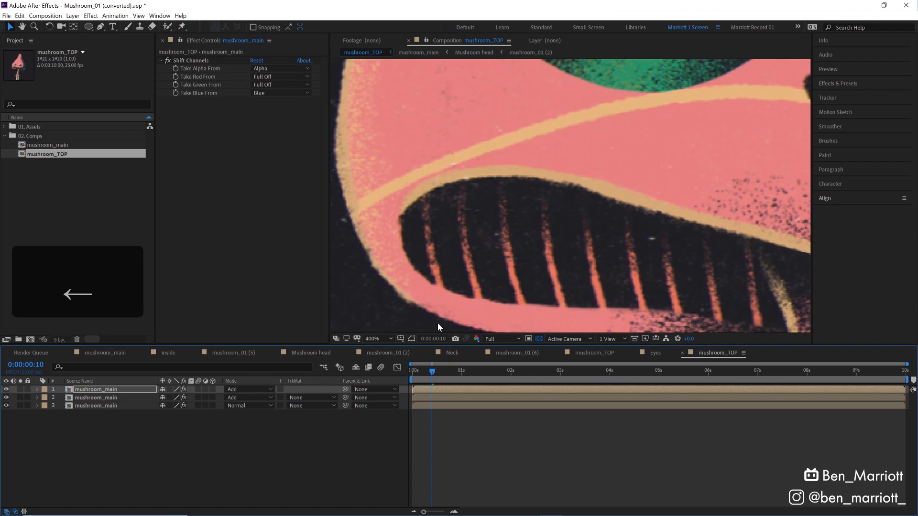
pyautogui.click(445, 397)
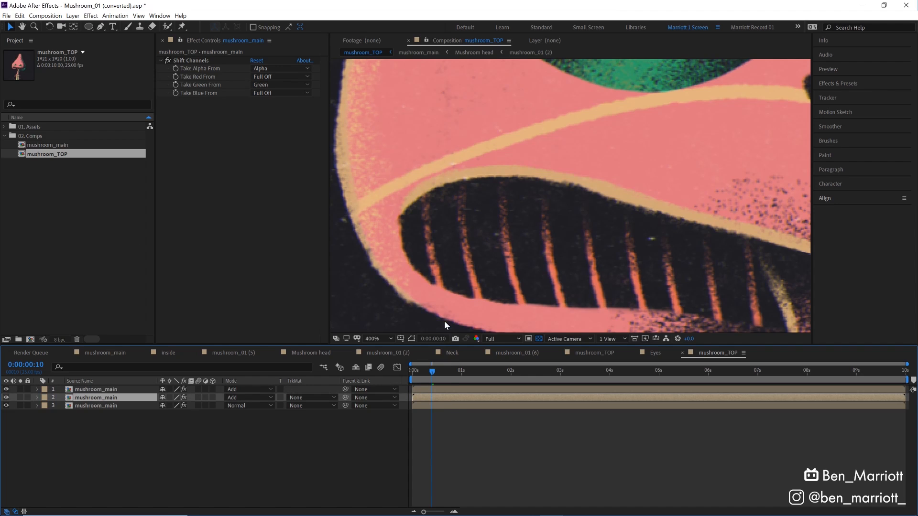
pyautogui.press('Right')
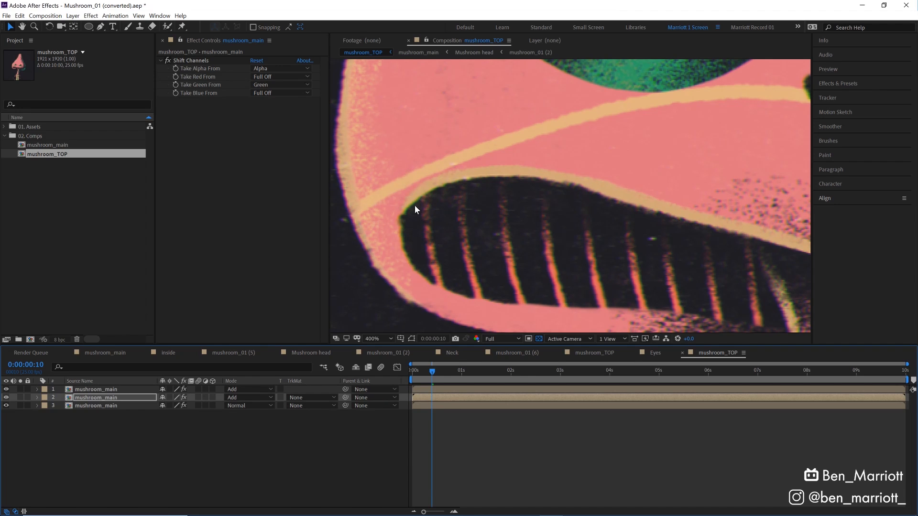
# - Adjust the blue-channel layer's offset with large and small nudges horizontally and upward
pyautogui.hotkey('shift', 'Right')
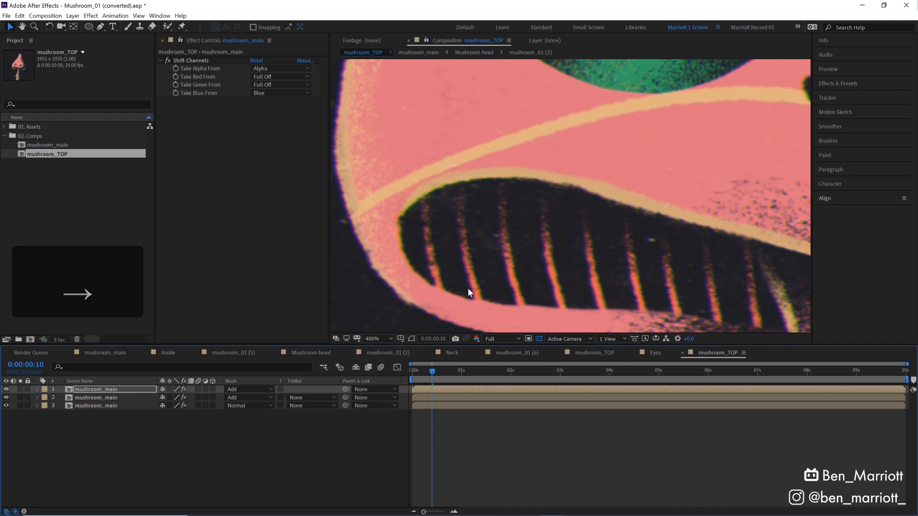
pyautogui.hotkey('shift', 'Left')
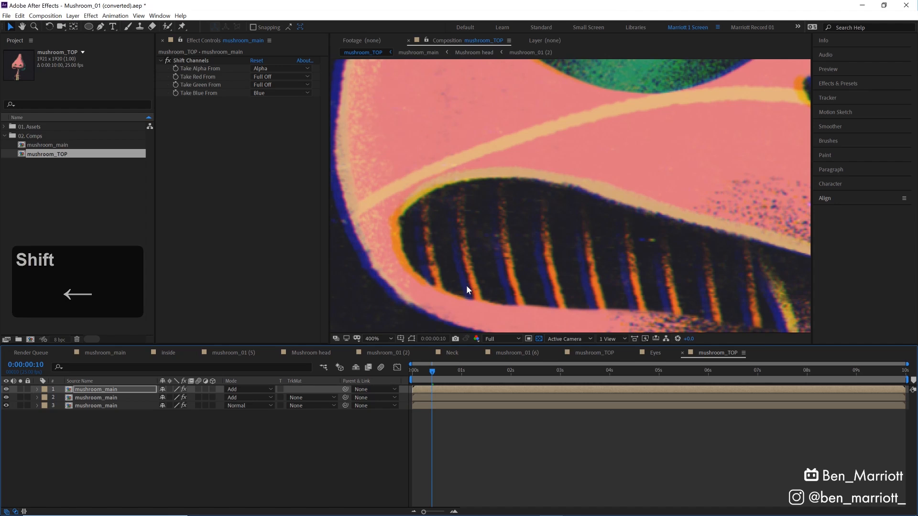
pyautogui.hotkey('shift', 'Up')
pyautogui.press('Up')
pyautogui.press('Right')
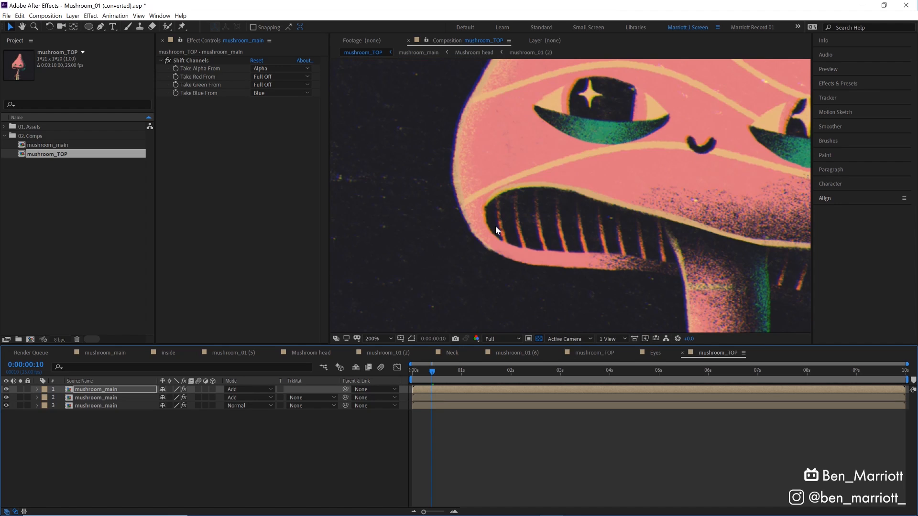
# - Search the effects for "turb" and apply Turbulent Displace to the bottom red-channel layer
pyautogui.click(422, 408)
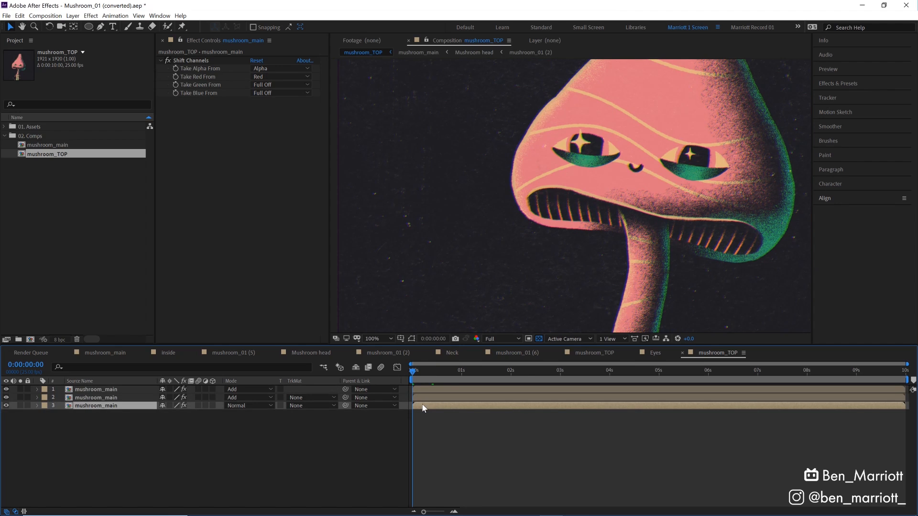
pyautogui.click(842, 83)
pyautogui.click(863, 95)
pyautogui.write('turb')
pyautogui.doubleClick(860, 114)
pyautogui.scroll(-1, 627, 229)
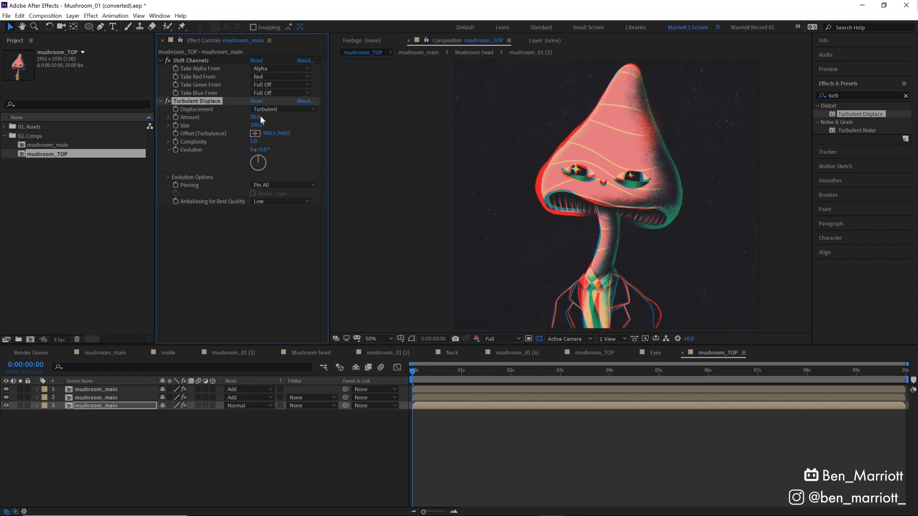
# - Set the Turbulent Displace Amount to 30 and play a preview of the distortion
pyautogui.moveTo(260, 117); pyautogui.dragTo(250, 117)
pyautogui.press('space')
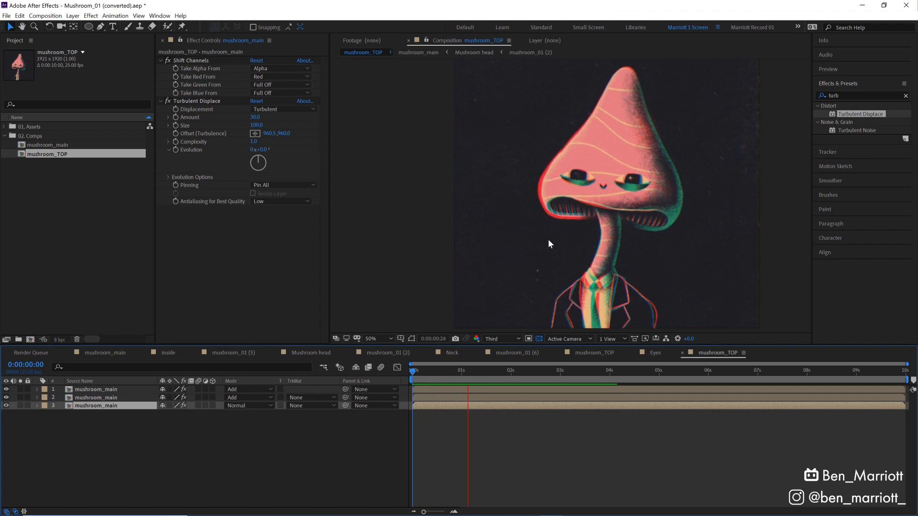
pyautogui.press('space')
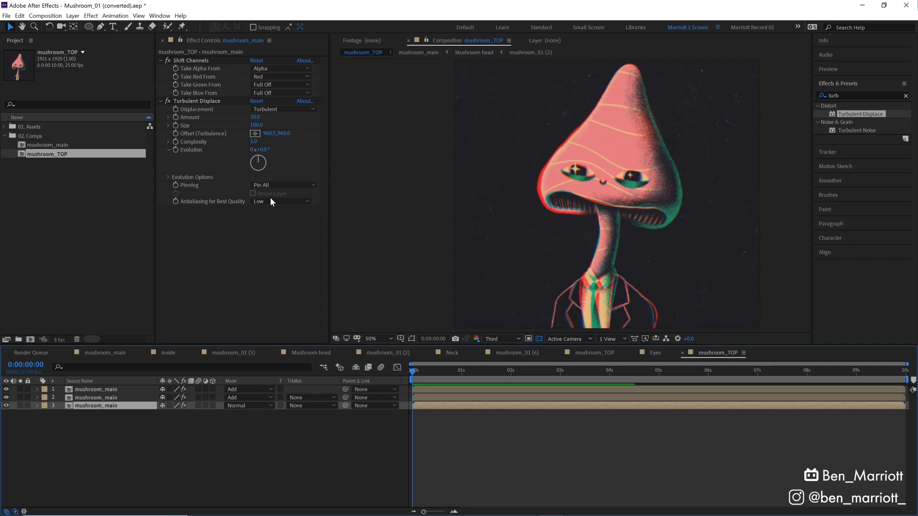
# - Add the expression time*200 to the Turbulent Displace Evolution and preview the animation
pyautogui.keyDown('alt'); pyautogui.click(176, 149); pyautogui.keyUp('alt')
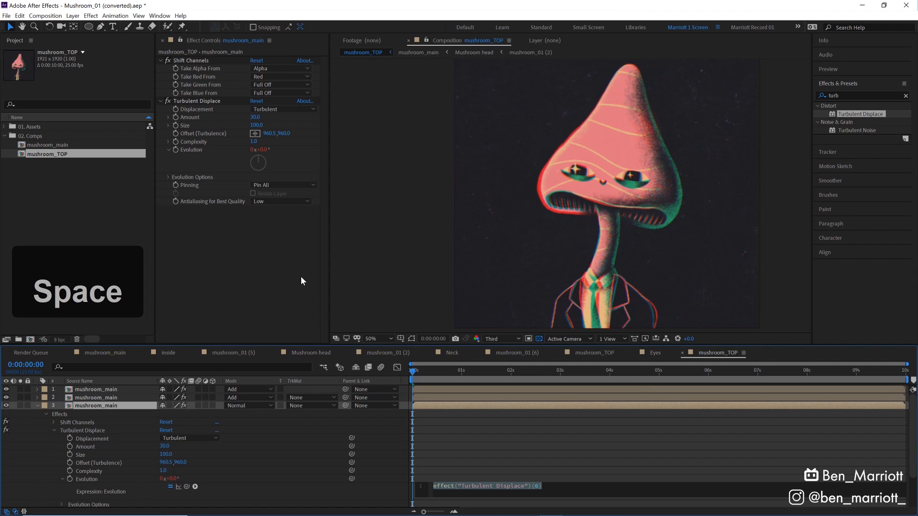
pyautogui.write('time*')
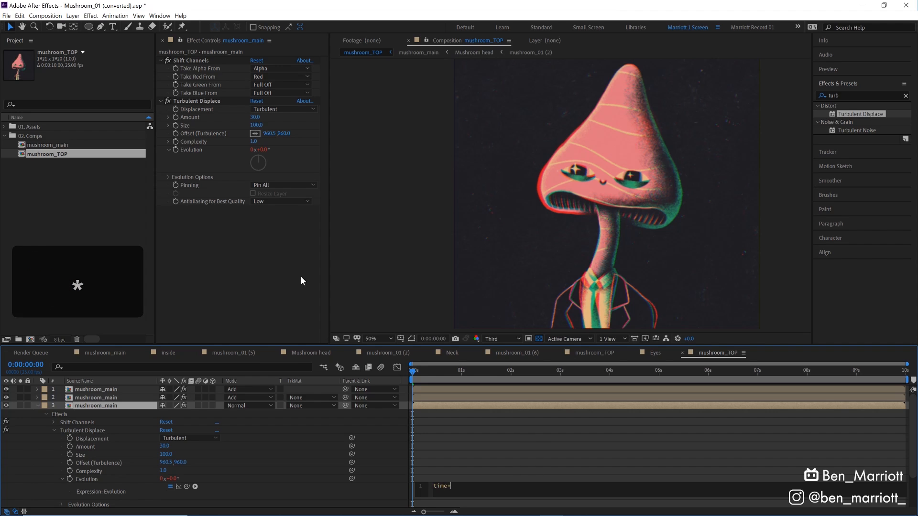
pyautogui.write('200')
pyautogui.press('space')
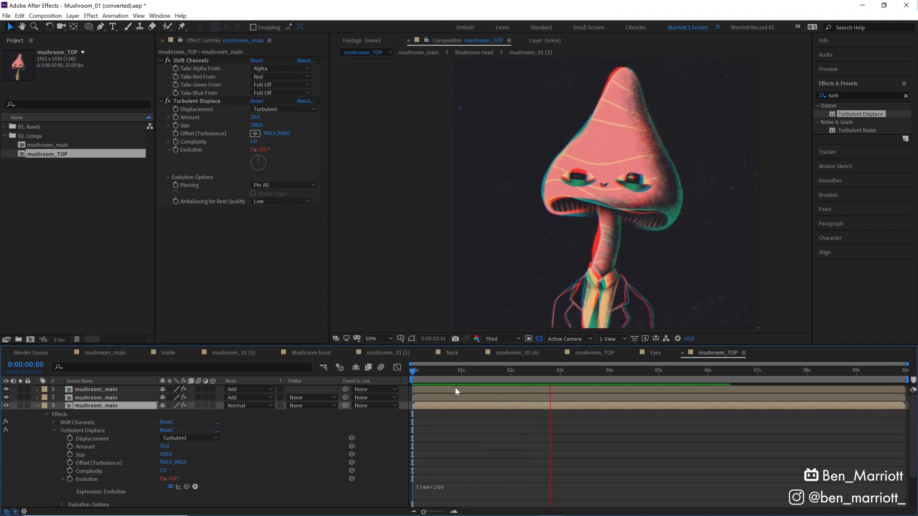
# - Check the Turbulent Displace Evolution expression on the bottom red-channel layer and preview the animation again
pyautogui.click(420, 371)
pyautogui.click(440, 487)
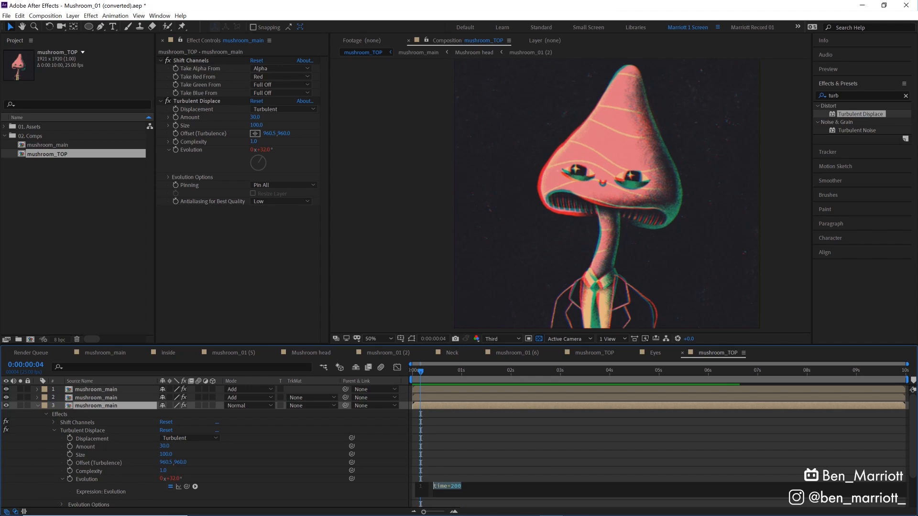
pyautogui.click(479, 473)
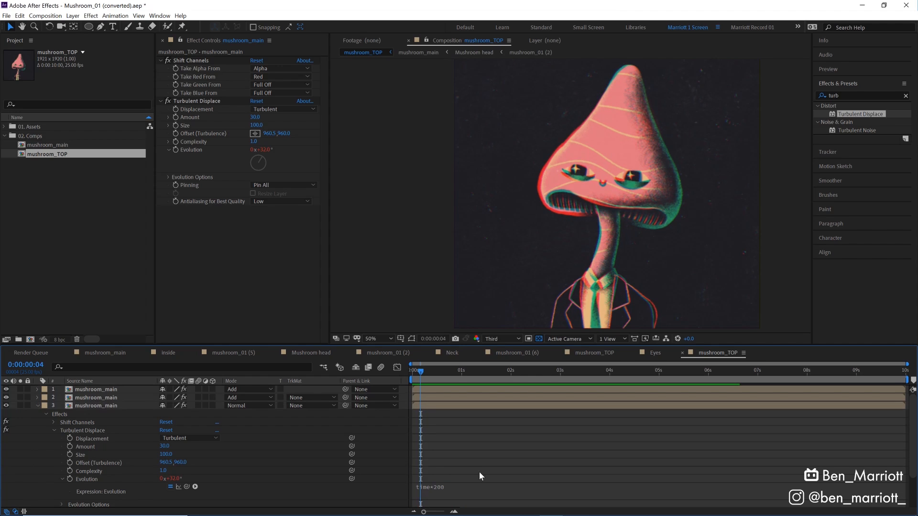
pyautogui.click(423, 404)
pyautogui.press('space')
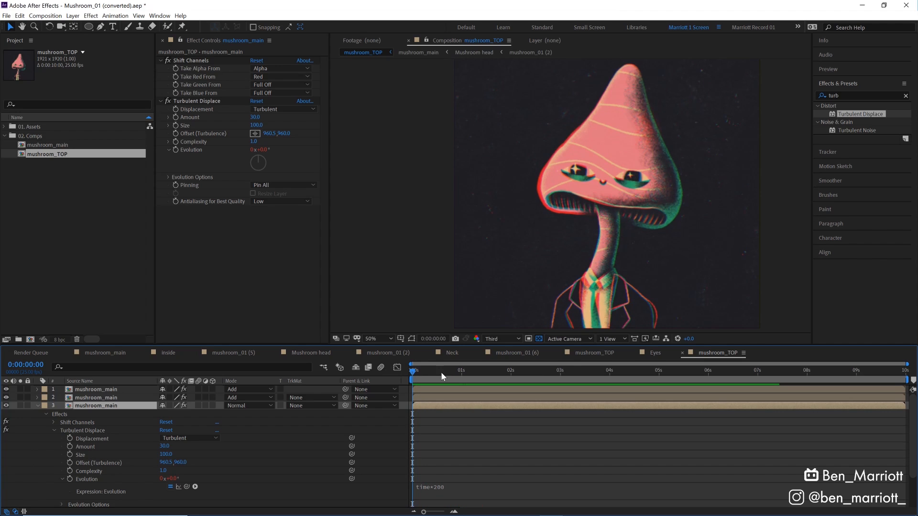
pyautogui.press('space')
# - Keyframe the red-channel layer's Turbulent Displace Amount from 0 at the start to 30 at 0:00:00:24
pyautogui.click(460, 373)
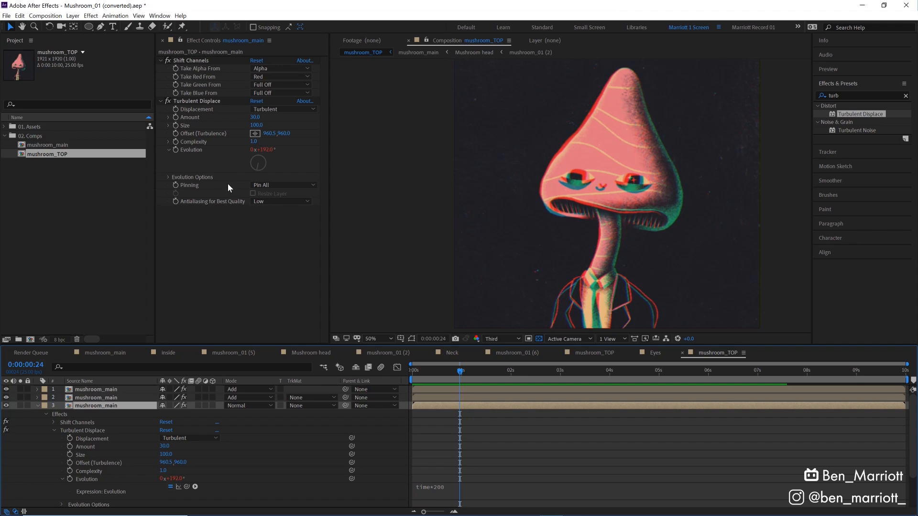
pyautogui.click(176, 118)
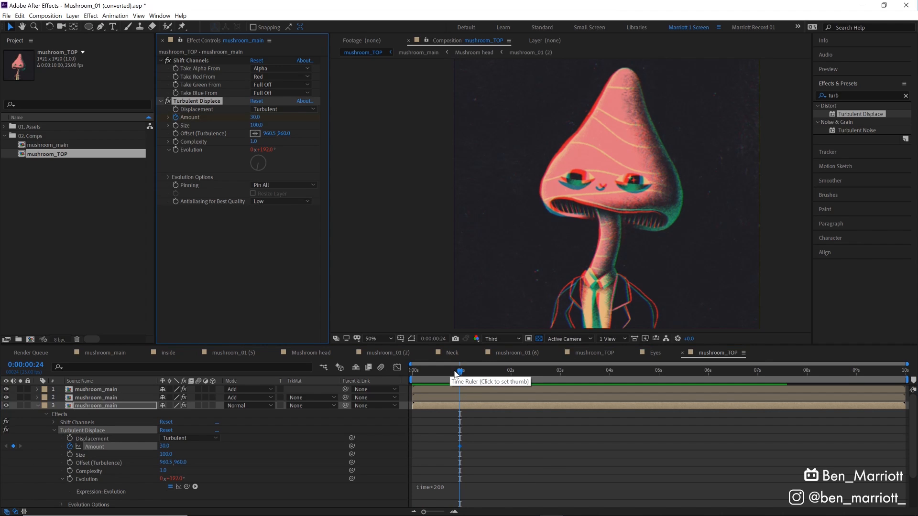
pyautogui.moveTo(455, 374); pyautogui.dragTo(363, 375)
pyautogui.click(254, 117)
pyautogui.write('0')
pyautogui.press('KP_Enter')
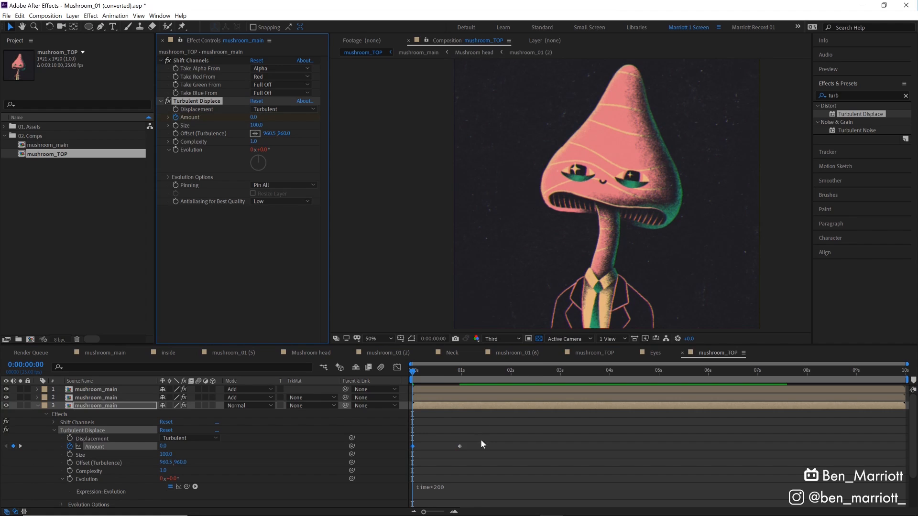
# - Copy the pair of Amount keyframes and paste it at about 2 and 4 seconds, finishing with the playhead at 0:00:04:24
pyautogui.moveTo(461, 443); pyautogui.dragTo(413, 450)
pyautogui.hotkey('ctrl', 'c')
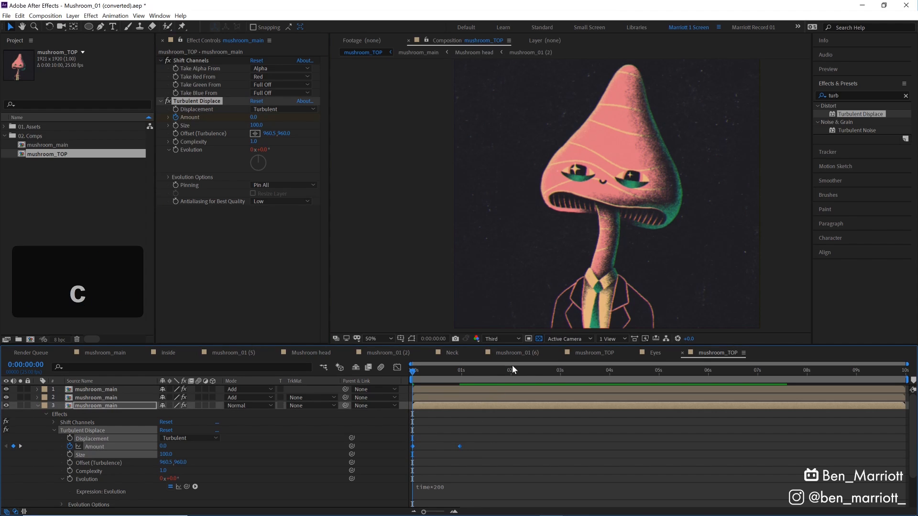
pyautogui.click(510, 370)
pyautogui.hotkey('ctrl', 'v')
pyautogui.click(607, 372)
pyautogui.hotkey('ctrl', 'v')
pyautogui.hotkey('ctrl', 'z')
pyautogui.click(655, 371)
pyautogui.hotkey('ctrl', 'v')
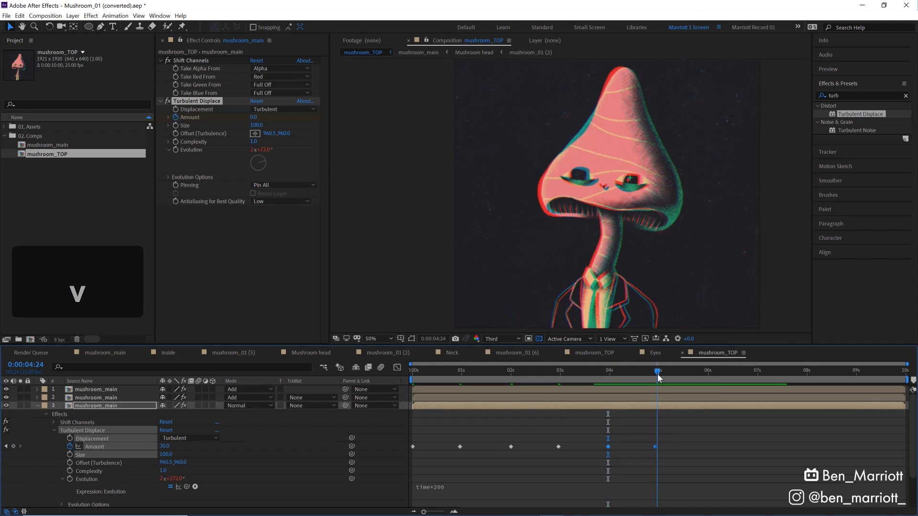
# - End the work area at 0:00:04:24 and apply Easy Ease to all the Amount keyframes, checking the motion in a preview
pyautogui.press('n')
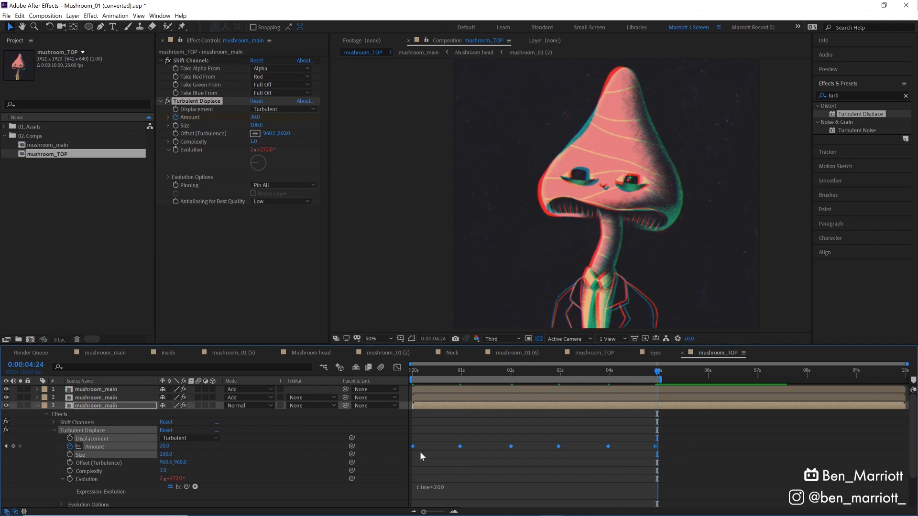
pyautogui.press('F9')
pyautogui.press('space')
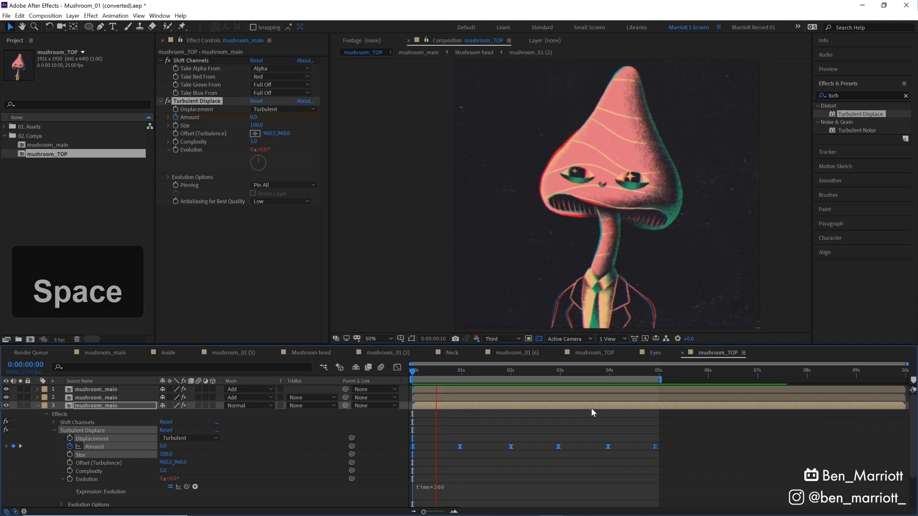
pyautogui.press('space')
# - Copy the animated Turbulent Displace effect from the bottom red-channel layer onto the green-channel layer above it
pyautogui.click(213, 250)
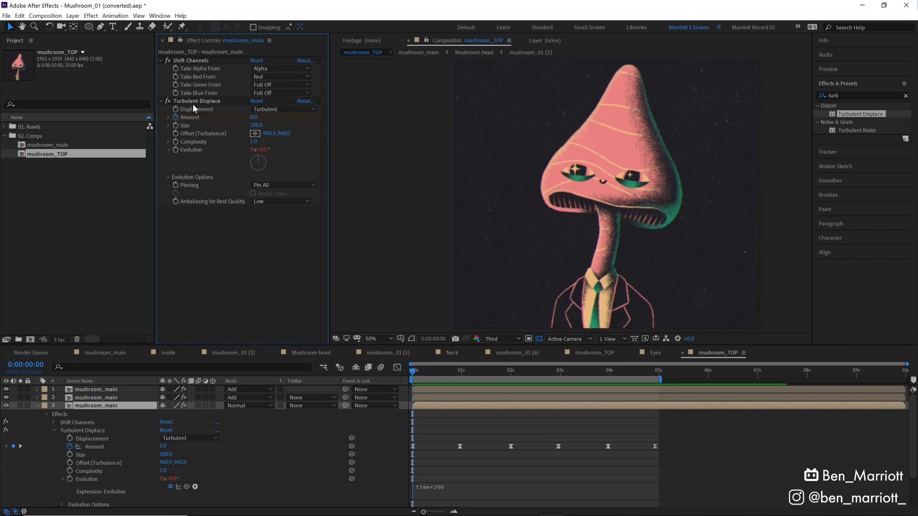
pyautogui.click(195, 102)
pyautogui.hotkey('ctrl', 'c')
pyautogui.click(423, 397)
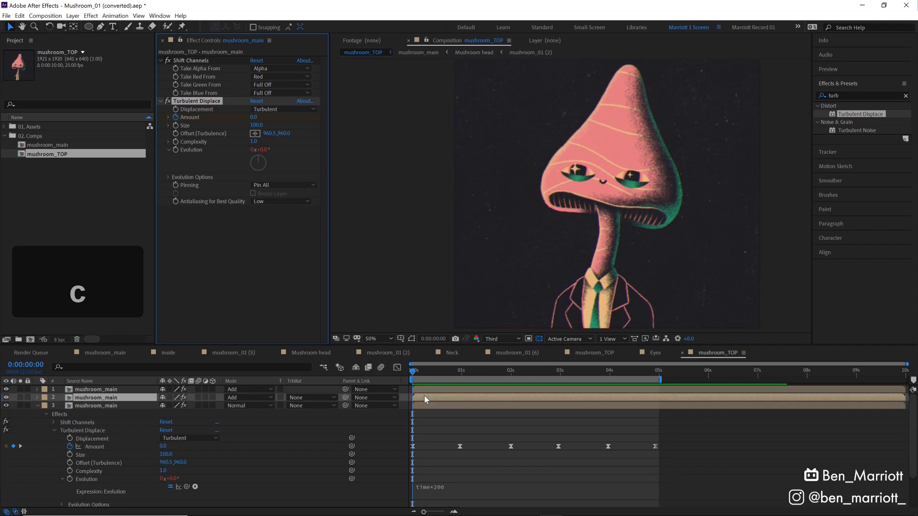
pyautogui.hotkey('ctrl', 'v')
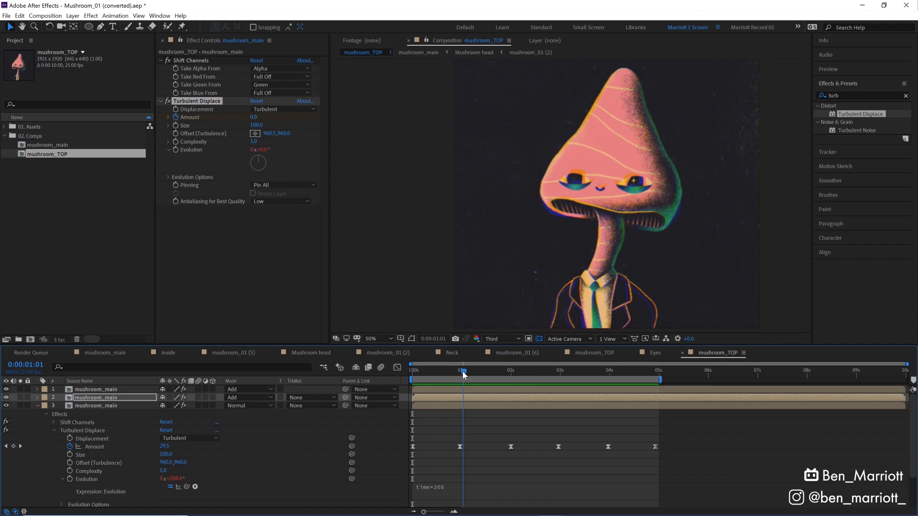
# - Set the green-channel layer's Turbulent Displace Random Seed to 2530 while viewing about one second, and preview from the start
pyautogui.moveTo(414, 371); pyautogui.dragTo(462, 376)
pyautogui.click(168, 177)
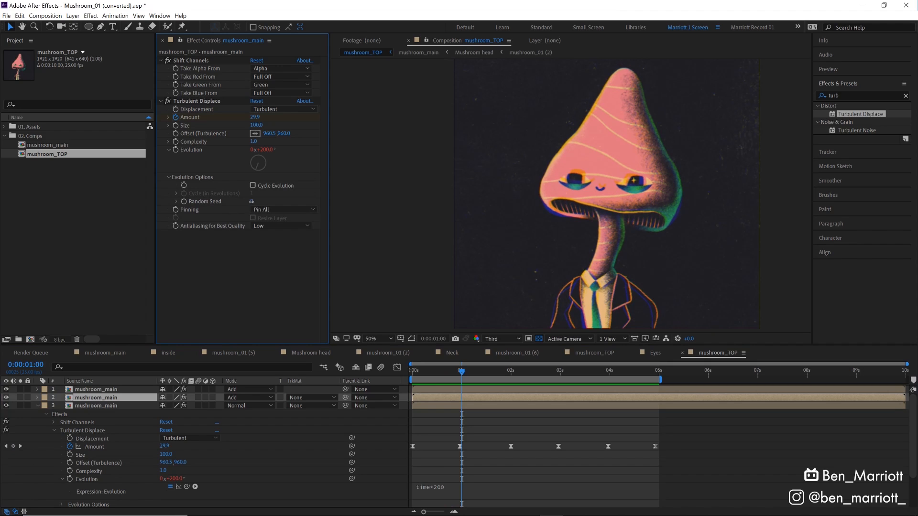
pyautogui.moveTo(251, 201); pyautogui.dragTo(375, 204)
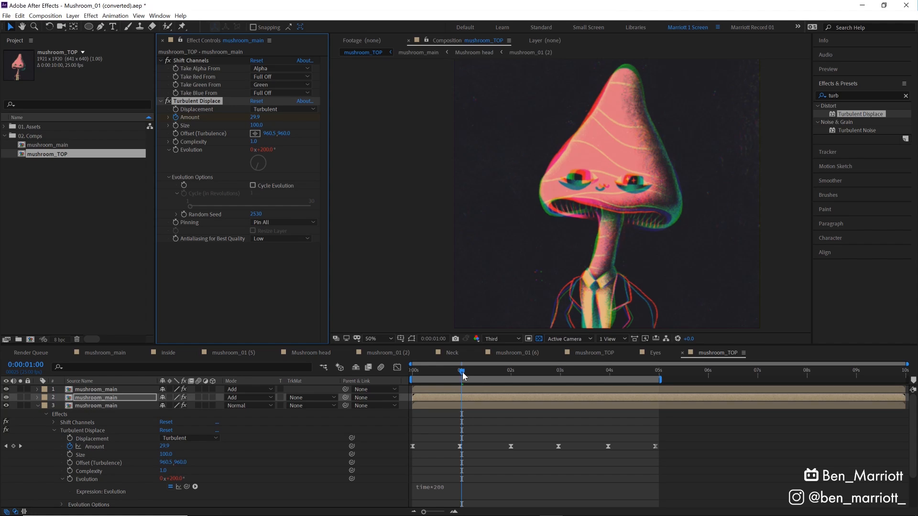
pyautogui.moveTo(463, 375); pyautogui.dragTo(412, 376)
pyautogui.press('space')
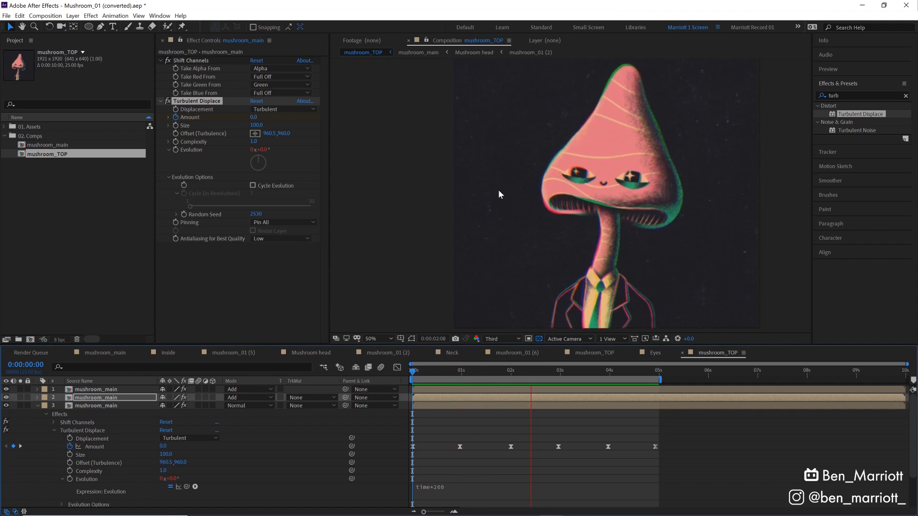
pyautogui.press('space')
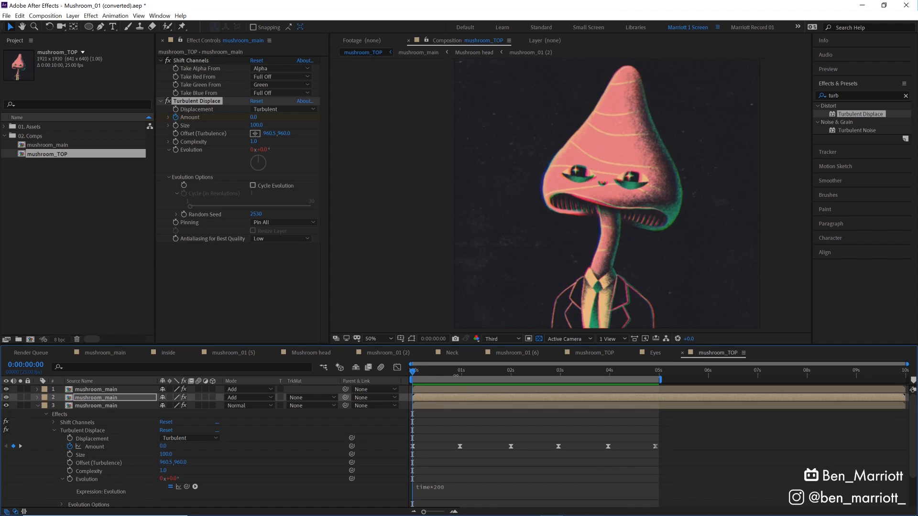
# - Copy the Light_Texture.mp4 layer from mushroom_main into mushroom_TOP and bring it to the top of the layer stack
pyautogui.doubleClick(193, 398)
pyautogui.click(127, 392)
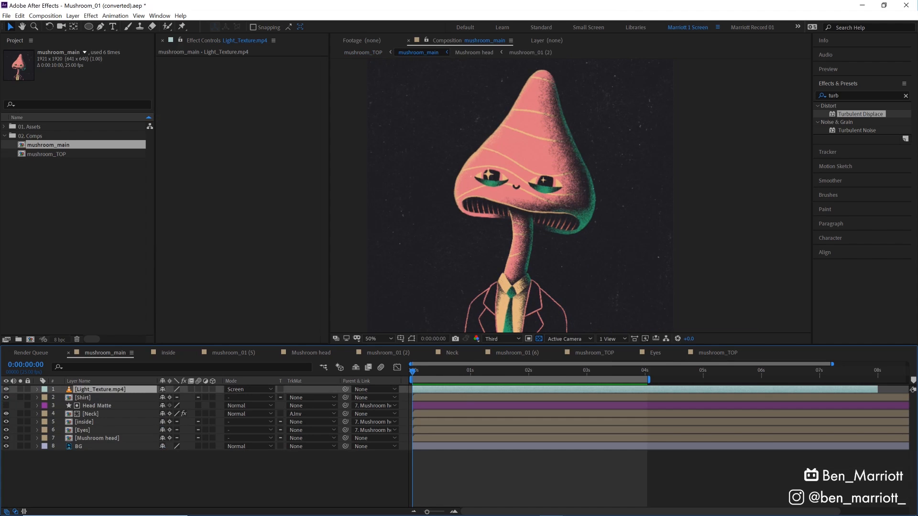
pyautogui.hotkey('ctrl', 'c')
pyautogui.click(718, 352)
pyautogui.hotkey('ctrl', 'v')
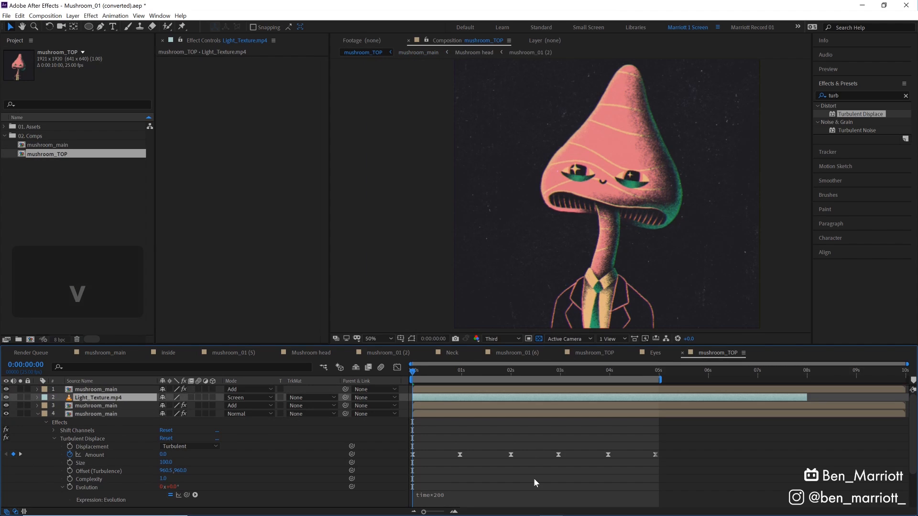
pyautogui.hotkey('ctrl', 'shift', ']')
# - Preview mushroom_TOP with the texture on top and inspect the red-channel layer's Amount keyframe at 0:00:00:24
pyautogui.press('space')
pyautogui.press('space')
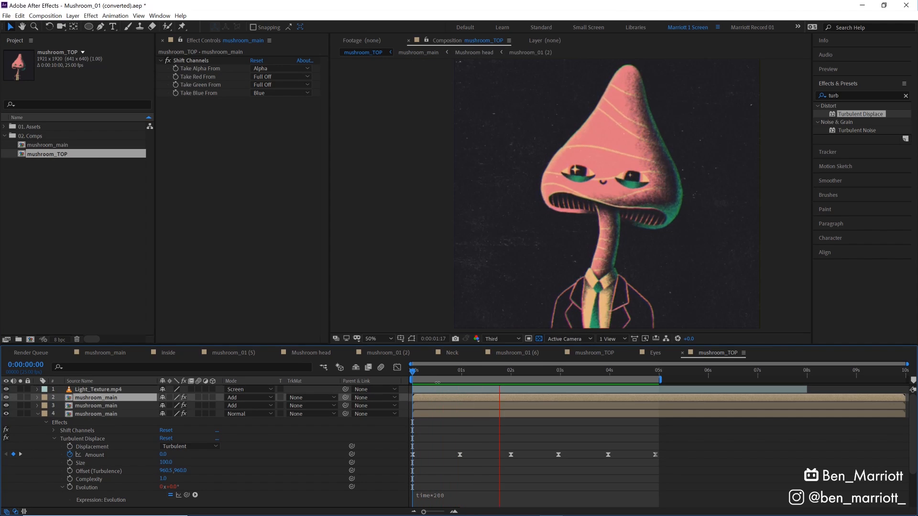
pyautogui.moveTo(460, 372); pyautogui.dragTo(414, 375)
pyautogui.press('space')
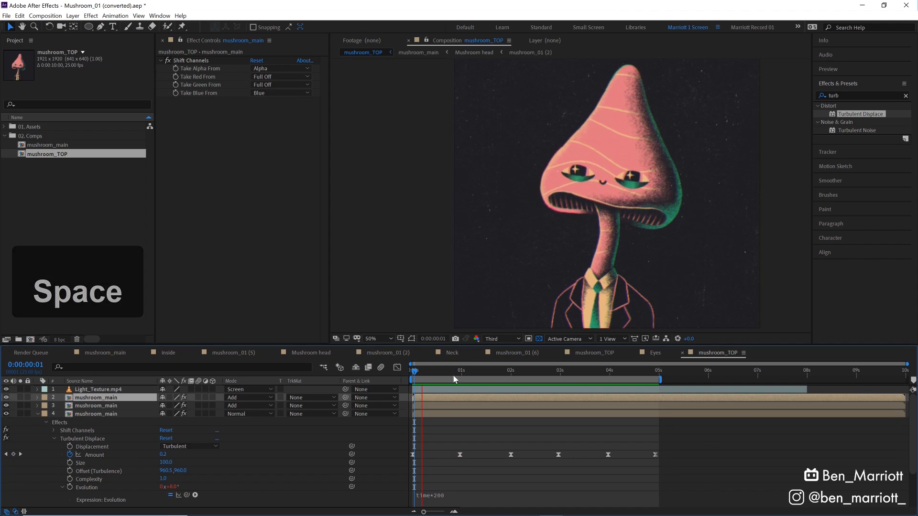
pyautogui.moveTo(459, 374); pyautogui.dragTo(461, 374)
pyautogui.moveTo(469, 430); pyautogui.dragTo(445, 458)
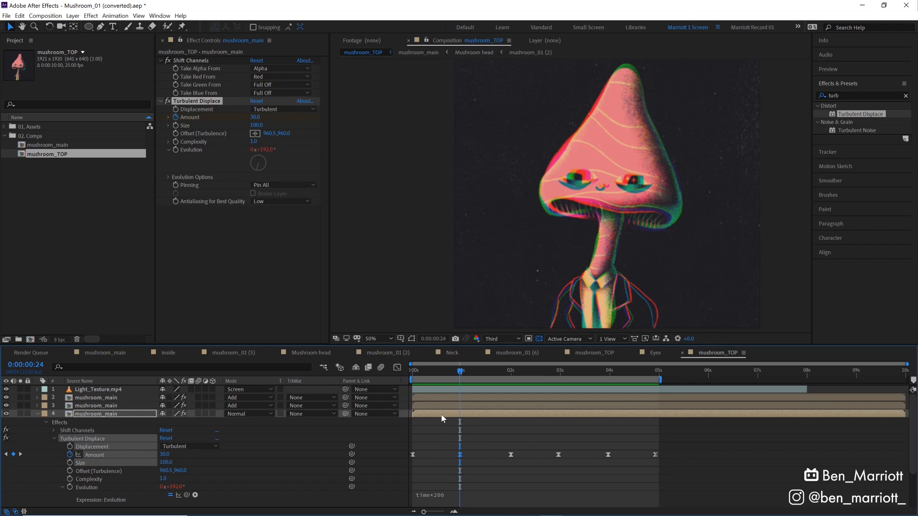
# - Play a preview of the other mushroom_TOP composition that contains the 12 FPS Posterize Time adjustment layer
pyautogui.press('space')
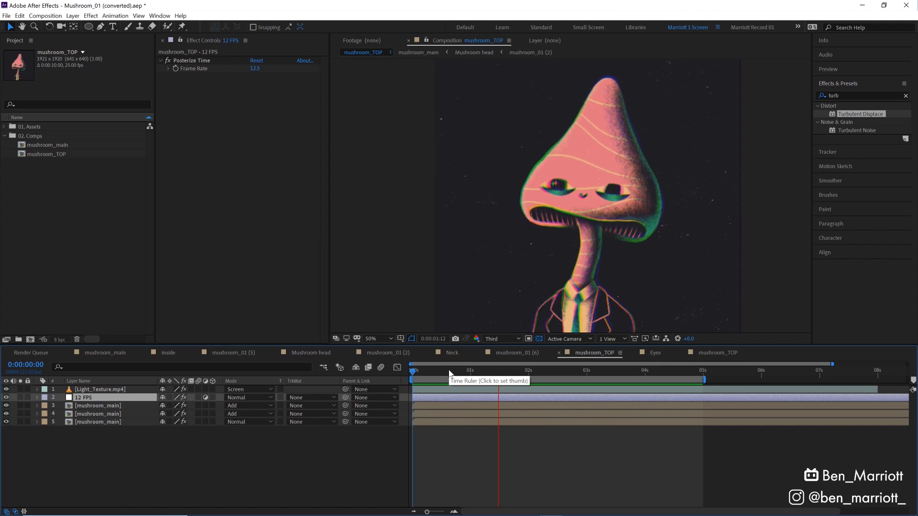
pyautogui.press('space')
pyautogui.press('space')
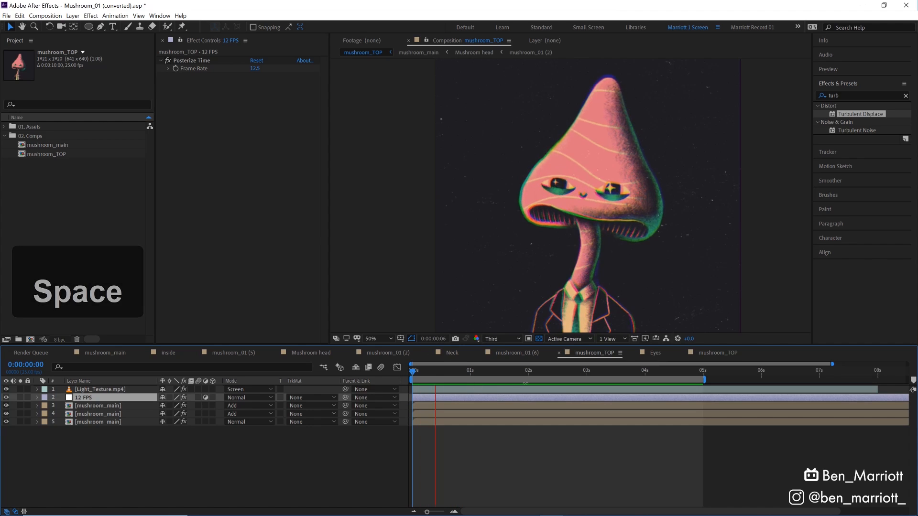